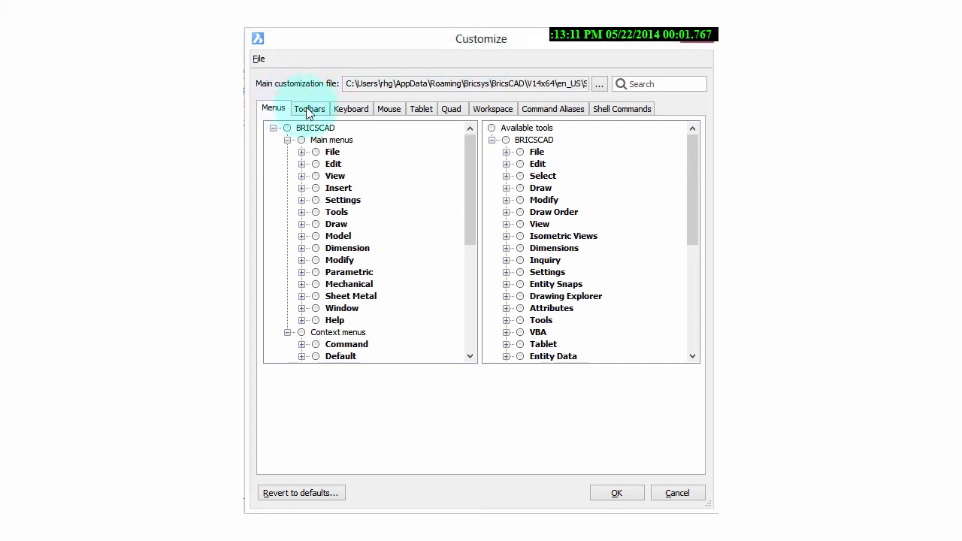
Browse the Toolbars, Keyboard, Mouse, Tablet and Quad customization categories
left_click(308, 109)
left_click(350, 109)
left_click(389, 109)
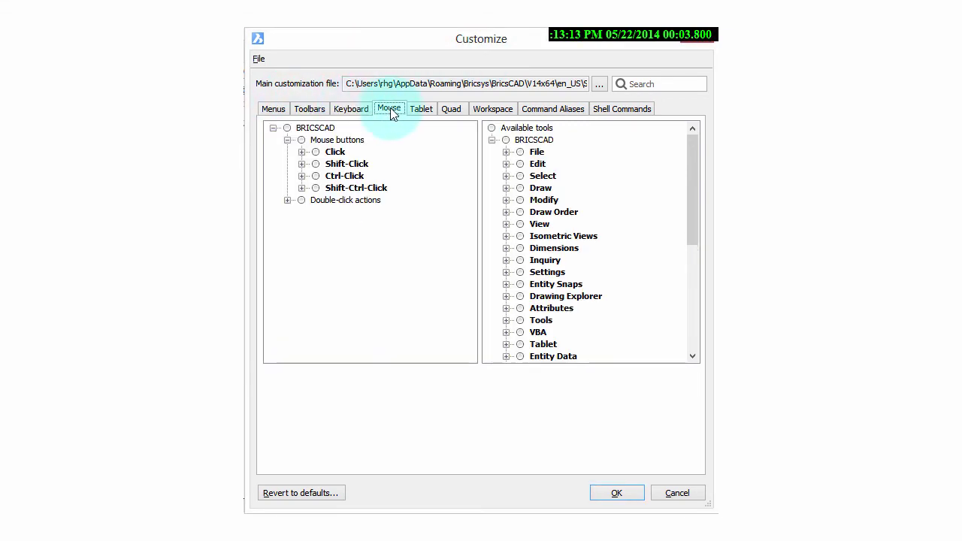
left_click(421, 110)
left_click(452, 112)
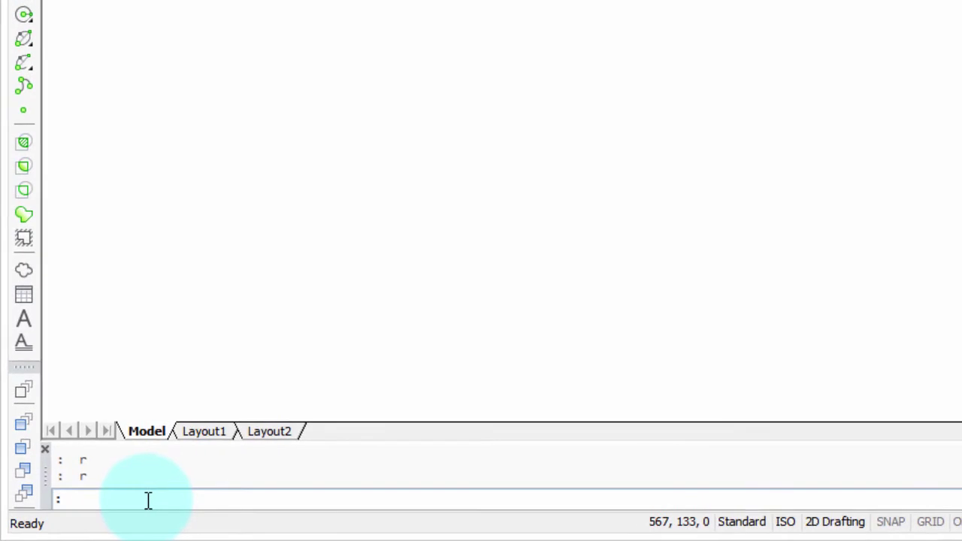
type("l")
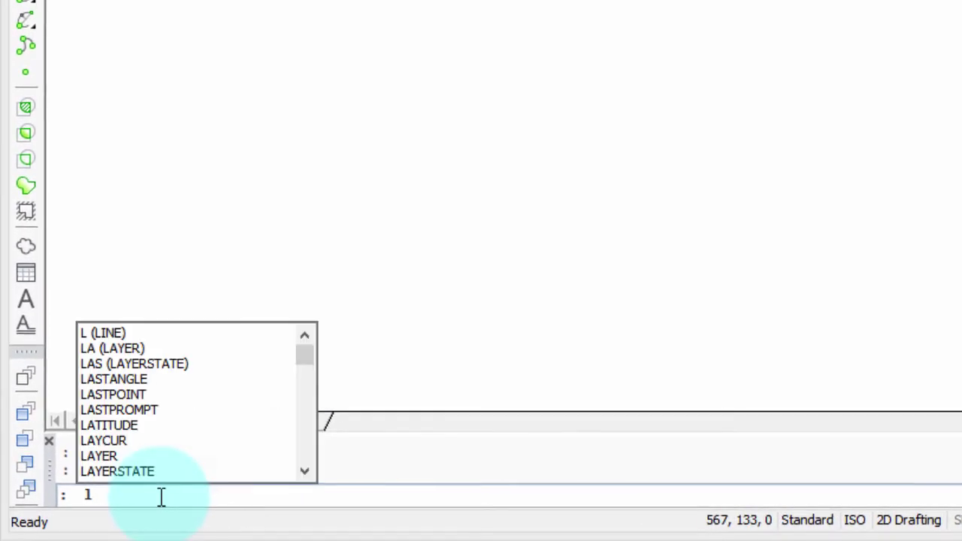
key("Return")
left_click(314, 222)
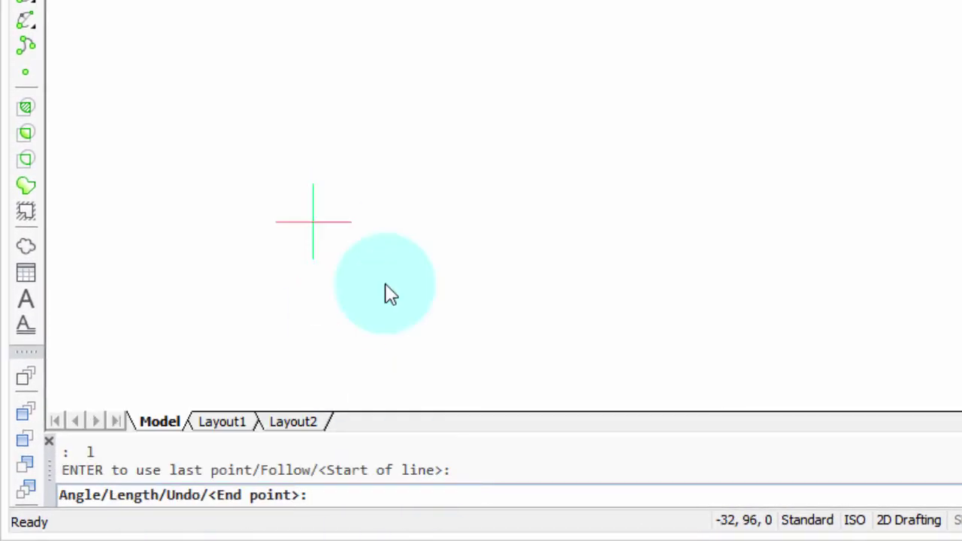
left_click(570, 365)
left_click(624, 118)
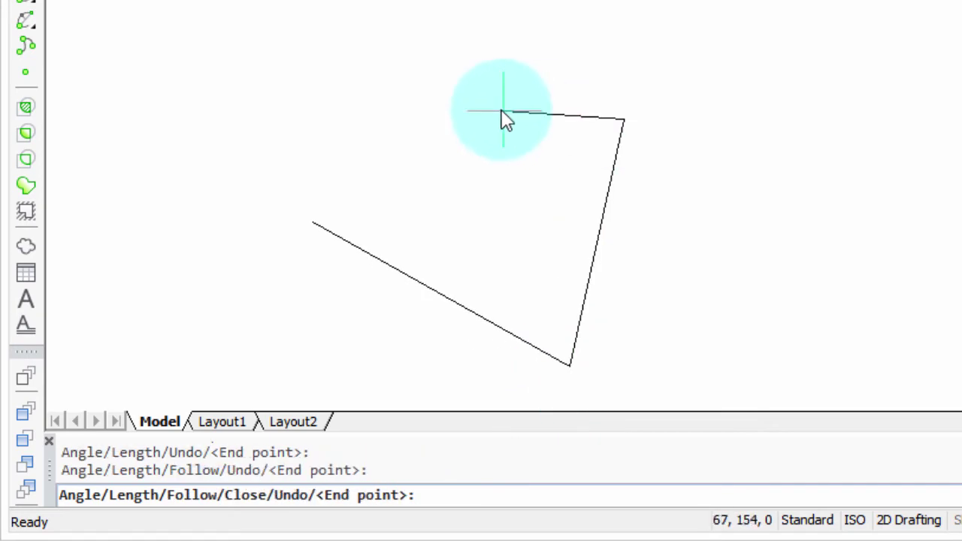
left_click(501, 111)
key("Return")
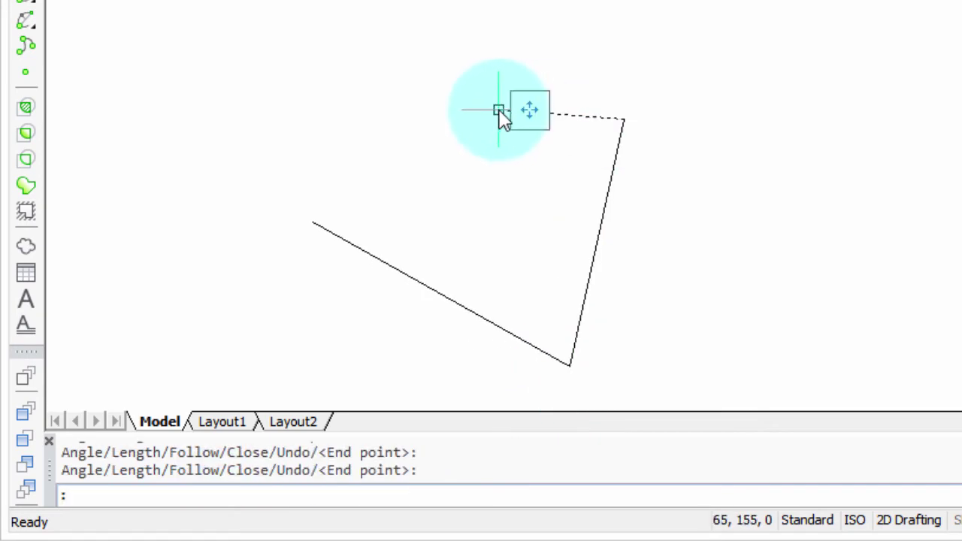
key("Return")
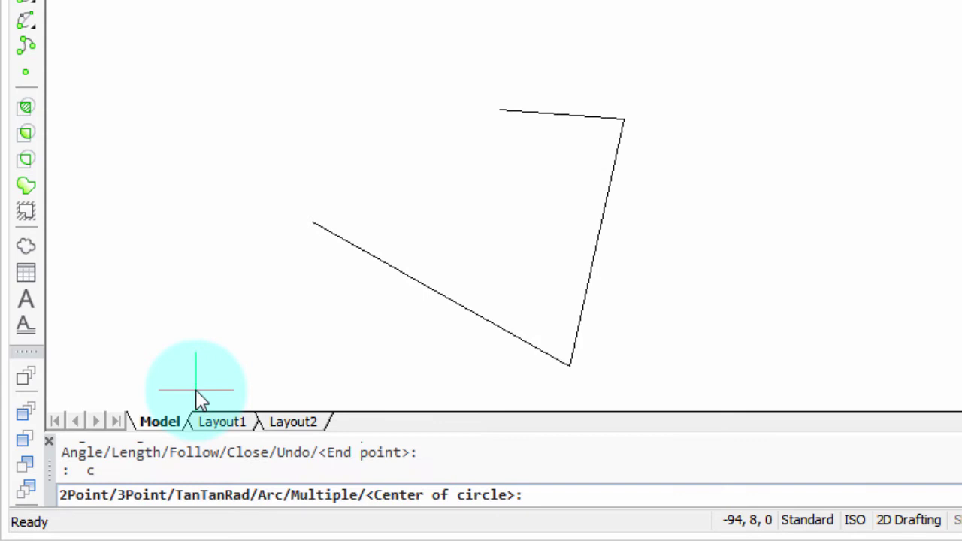
left_click(501, 112)
left_click(403, 92)
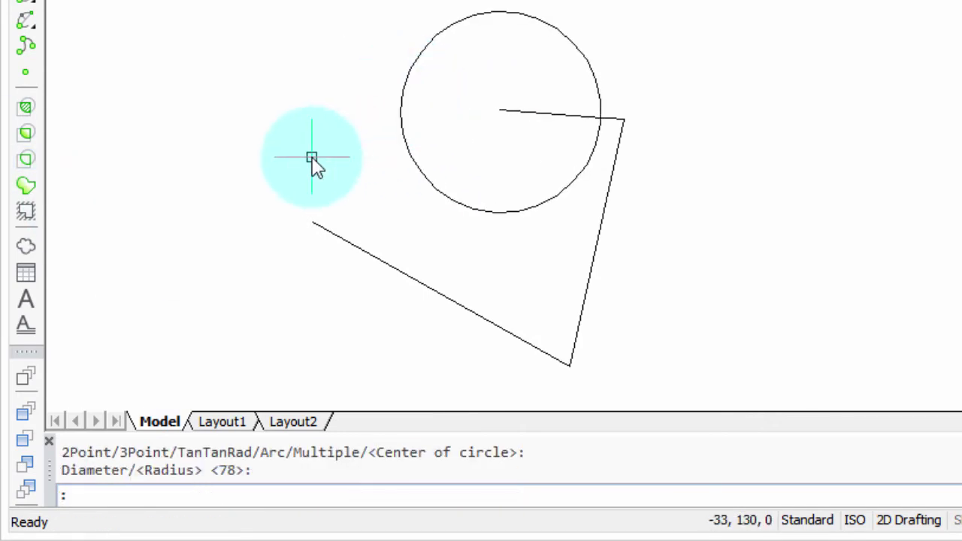
type("a")
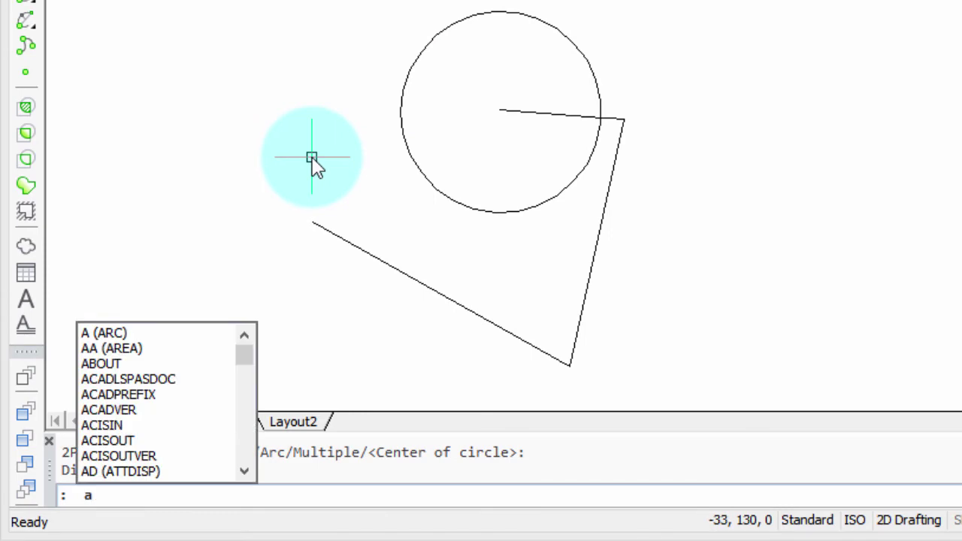
key("Return")
left_click(206, 164)
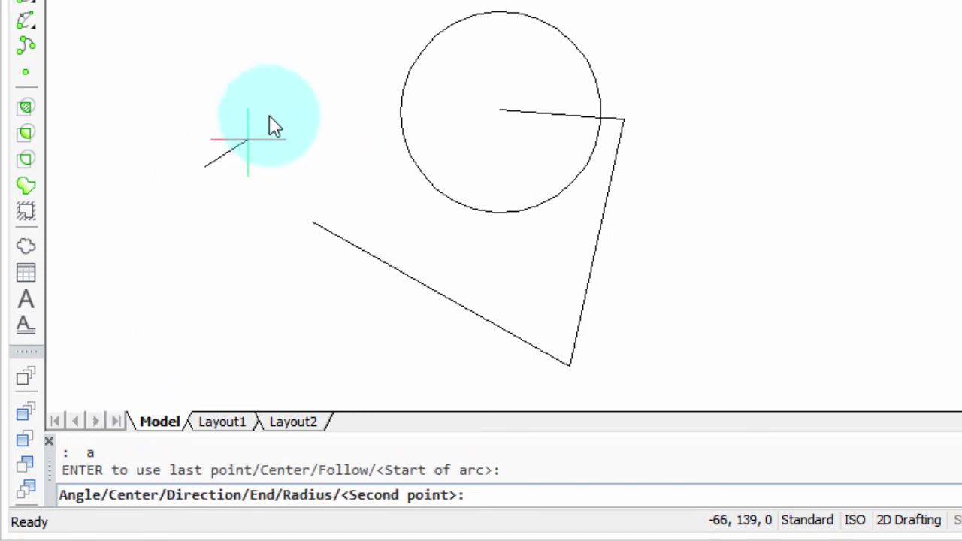
left_click(252, 97)
left_click(341, 123)
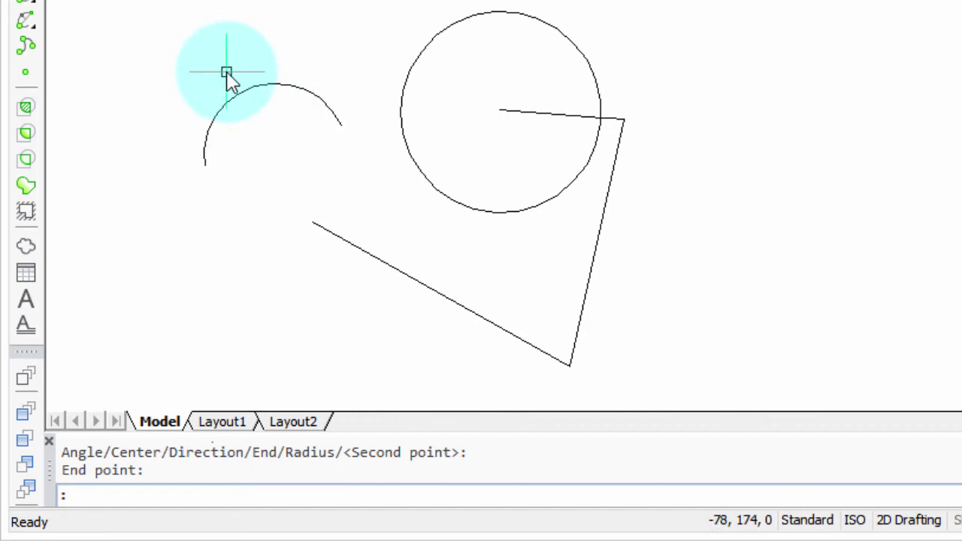
type("e")
key("Return")
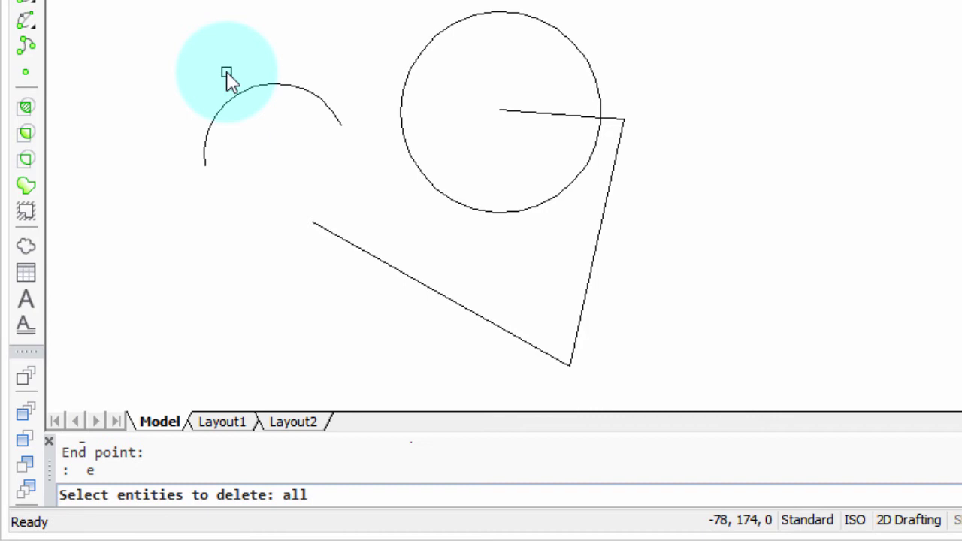
key("Return")
key("Return")
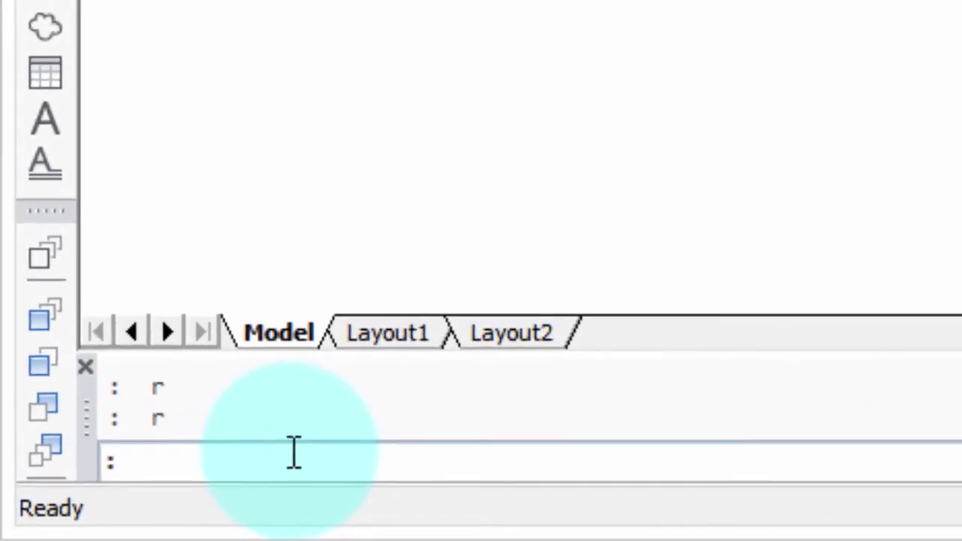
type("l")
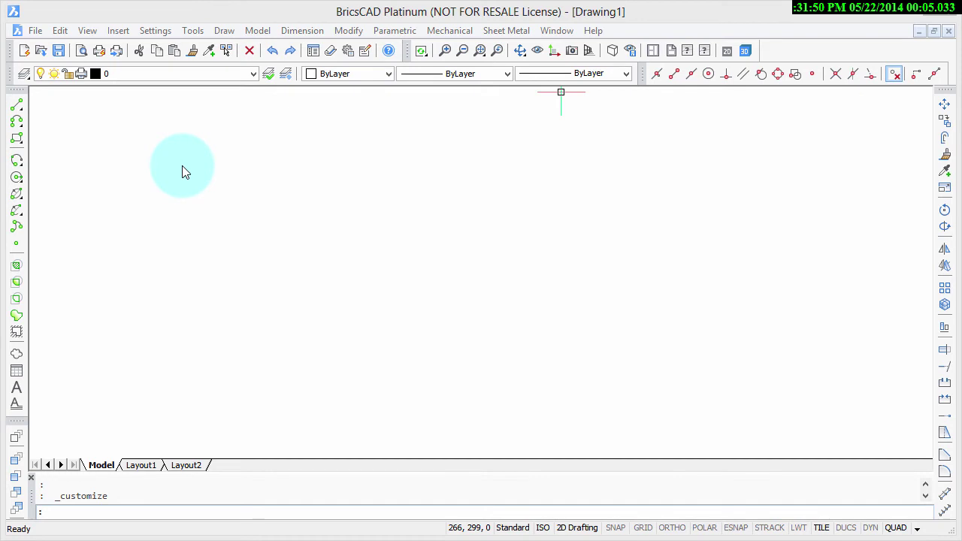
Open Tools > Customize at Command Aliases and sort the list by Alias, then by Command
left_click(177, 21)
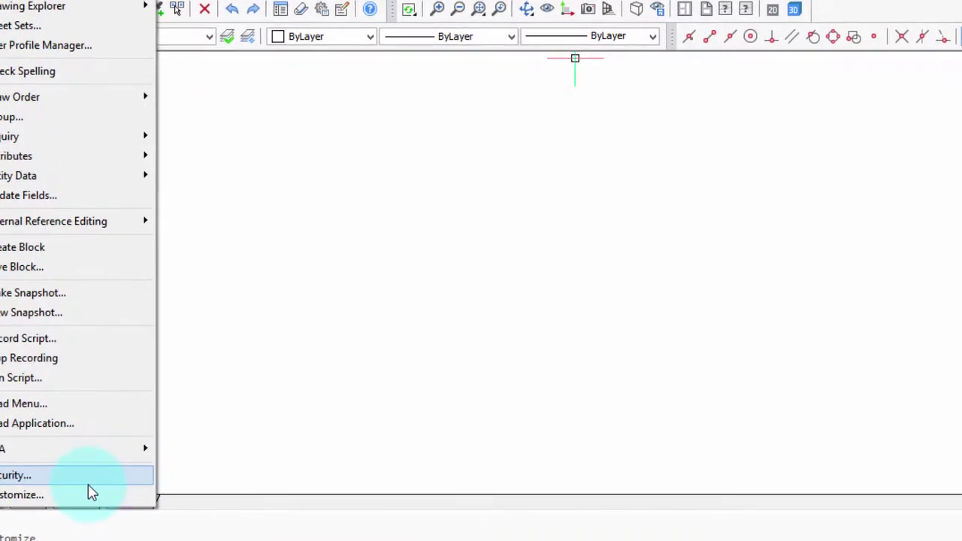
left_click(90, 493)
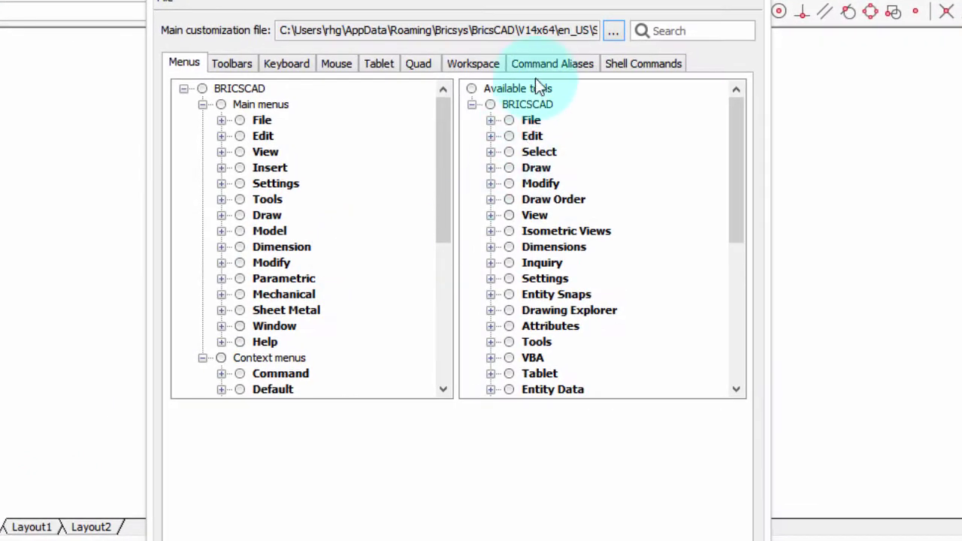
left_click(538, 68)
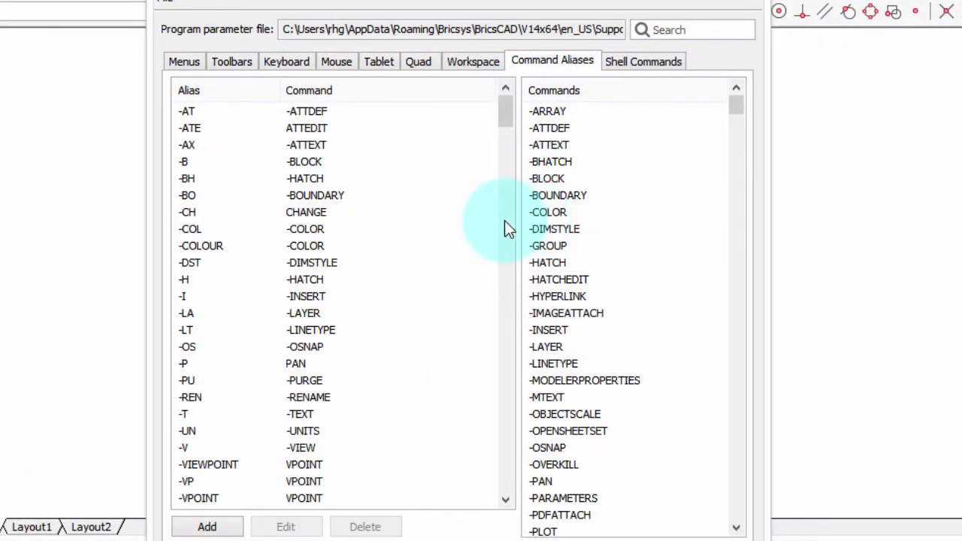
left_click_drag(507, 112, 534, 113)
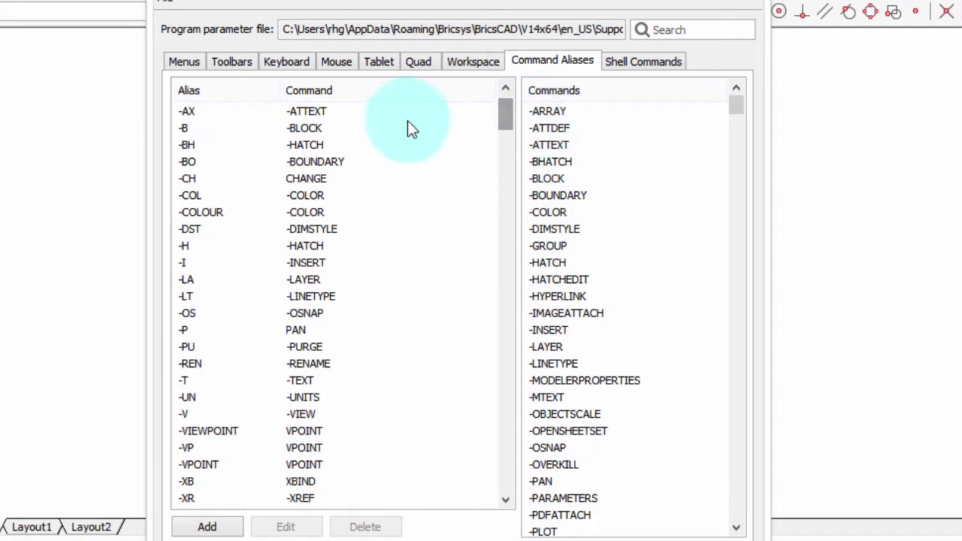
left_click(215, 96)
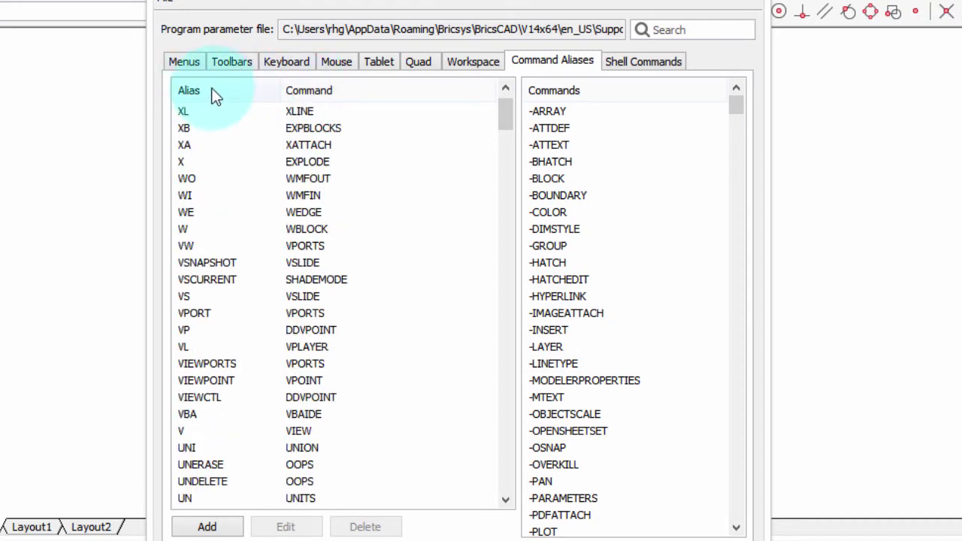
left_click(317, 92)
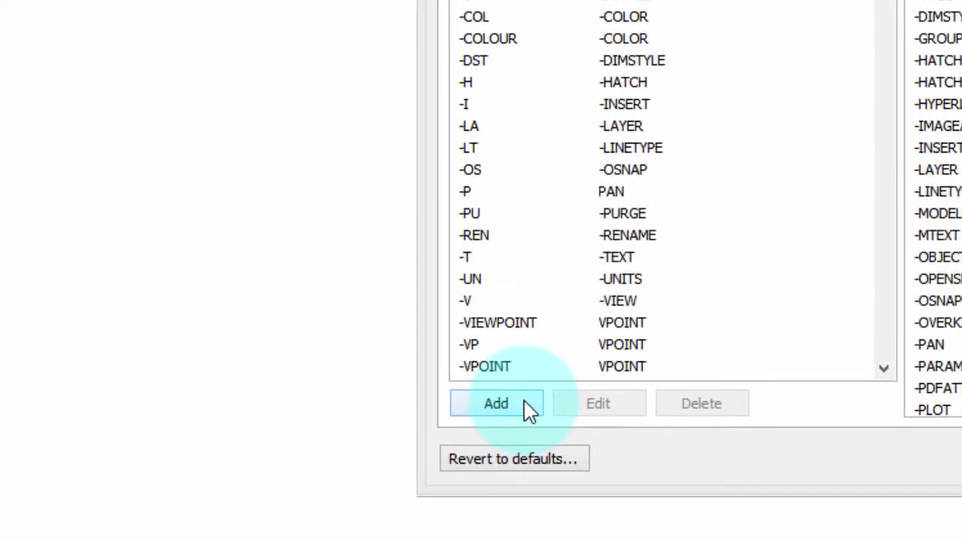
Add alias J running JOIN and select its new row in the alias list
left_click(501, 408)
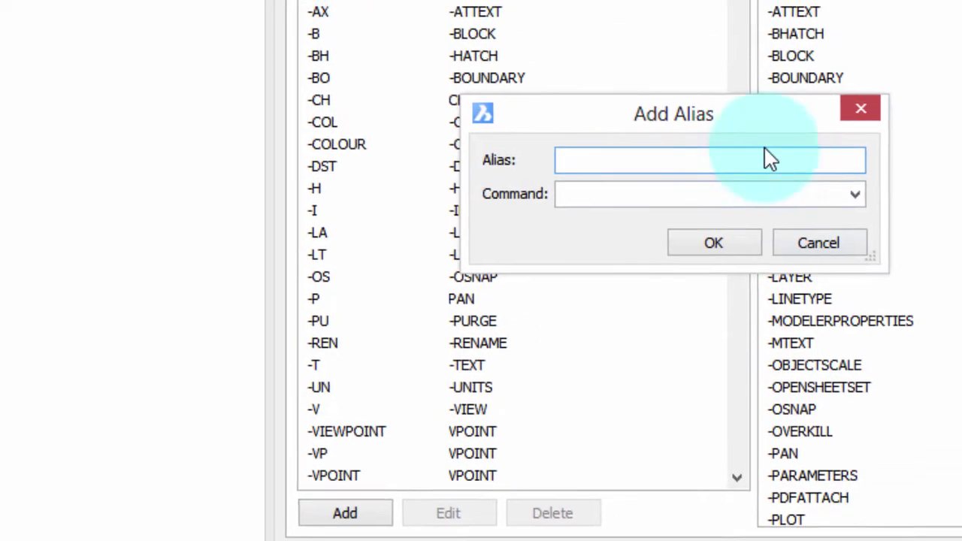
left_click_drag(751, 113, 766, 0)
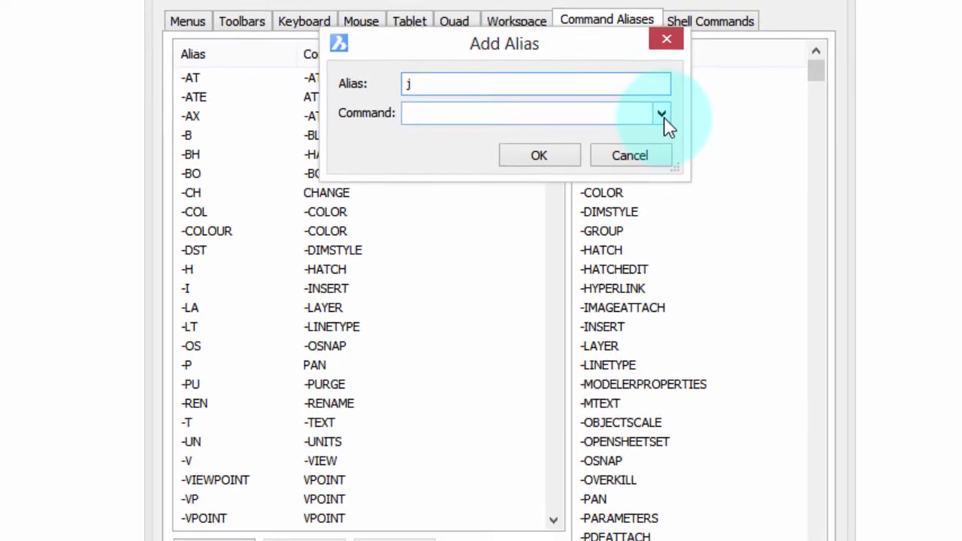
left_click(662, 115)
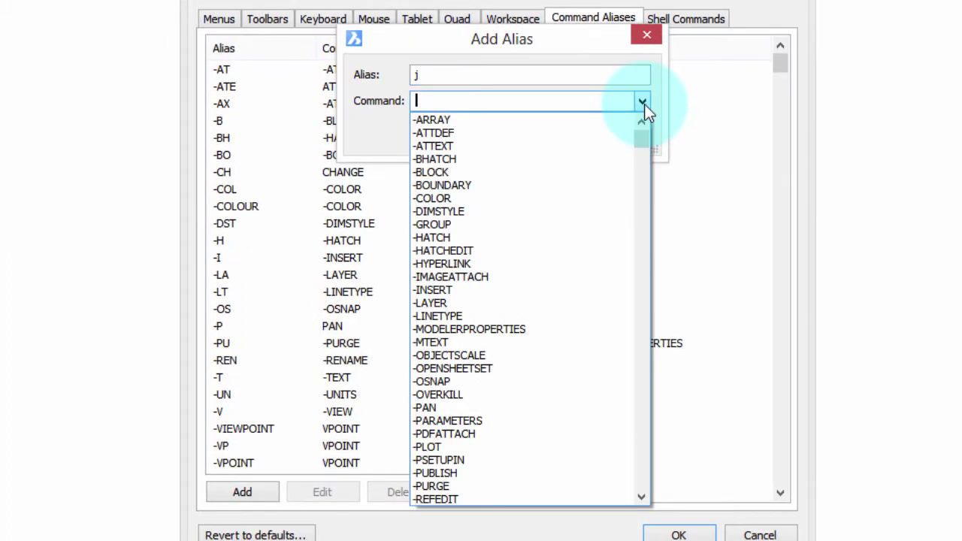
type("j")
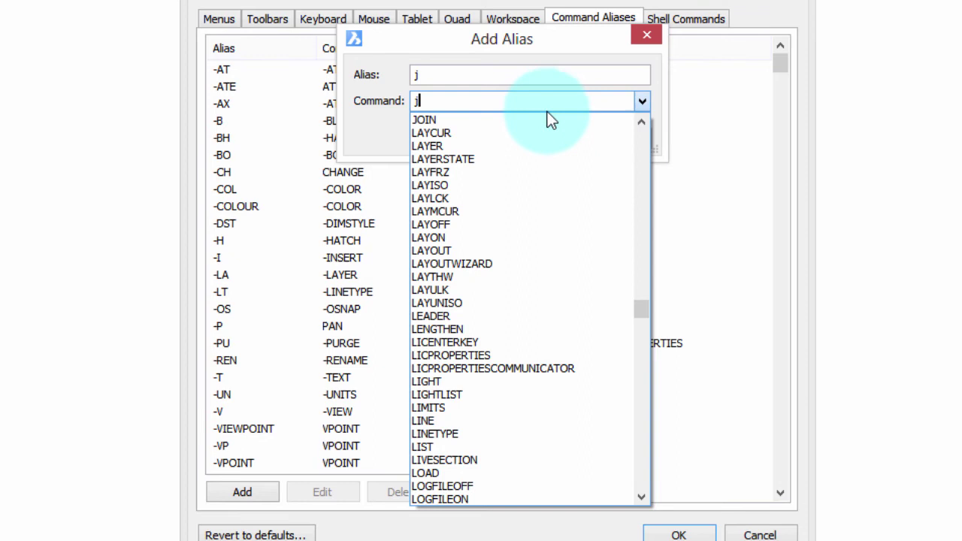
left_click(458, 114)
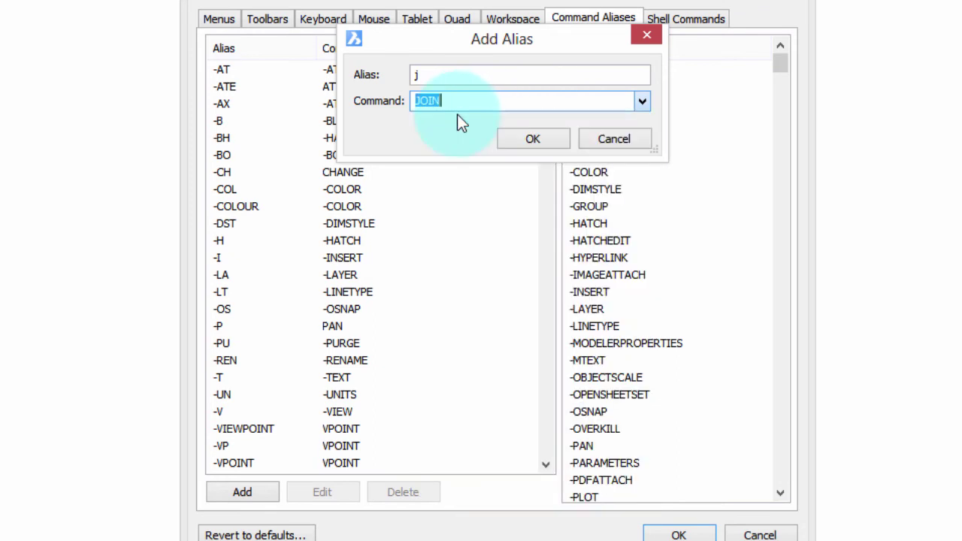
left_click(549, 139)
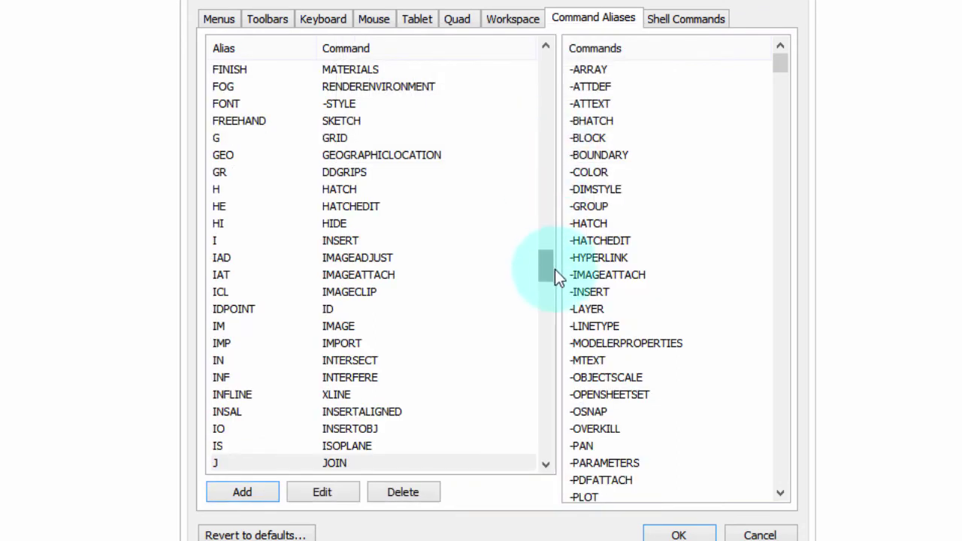
scroll(554, 285, "down", 2)
scroll(555, 289, "down", 1)
left_click(386, 272)
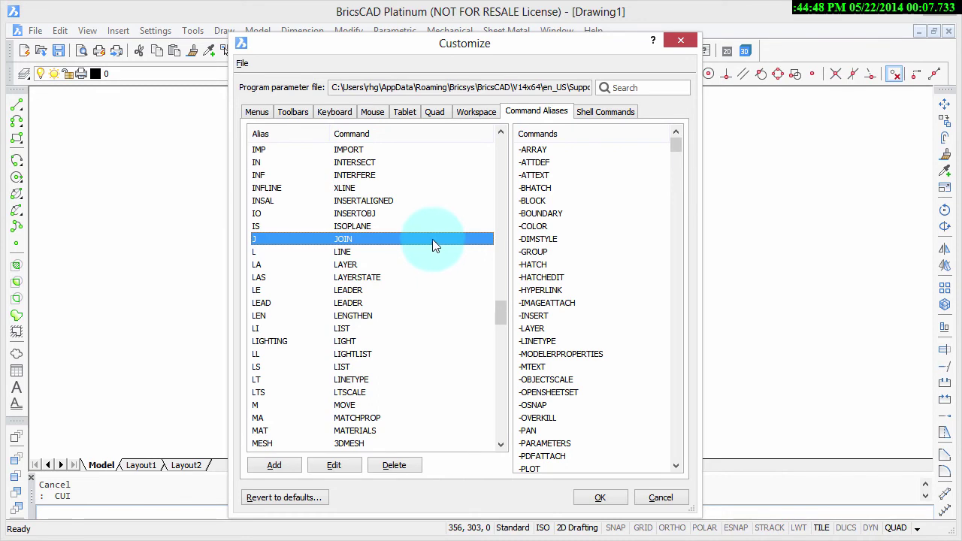
Close Customize with OK, then enter j at the command line to launch JOIN
left_click(609, 499)
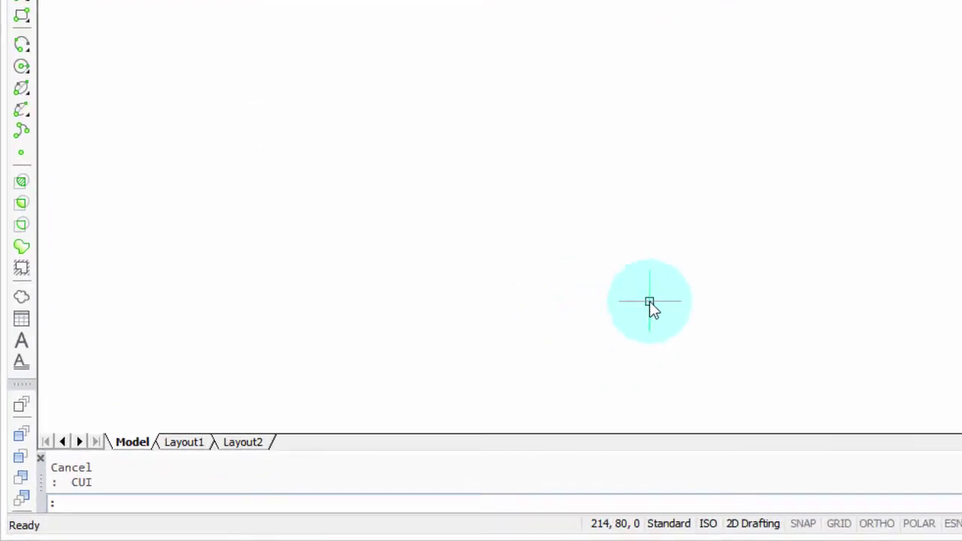
type("j")
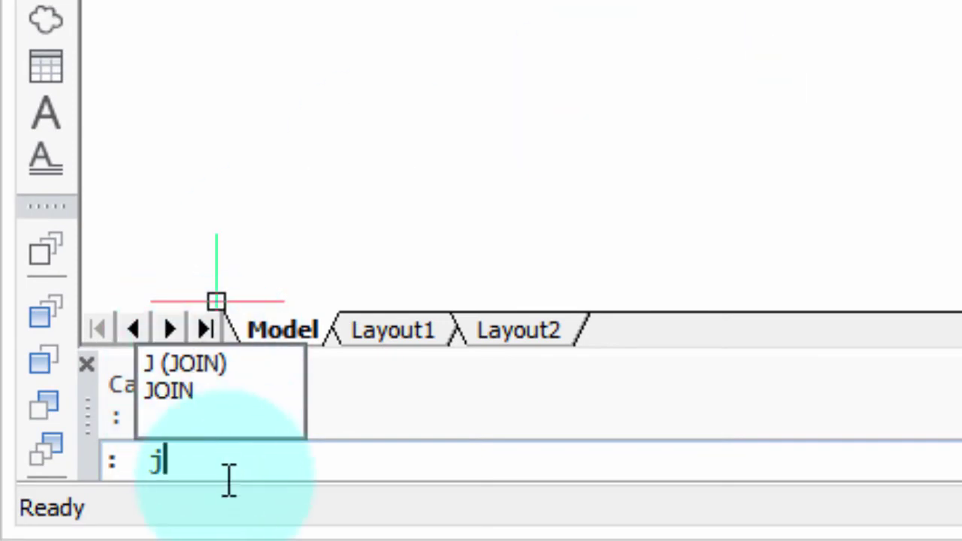
key("Return")
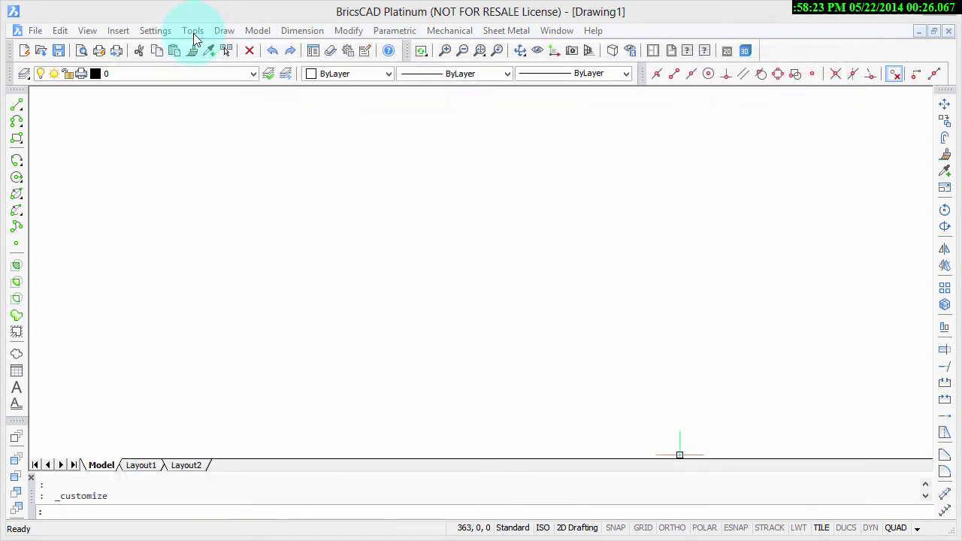
Reopen Customize at Command Aliases and select the default.pgp parameter file path
left_click(192, 32)
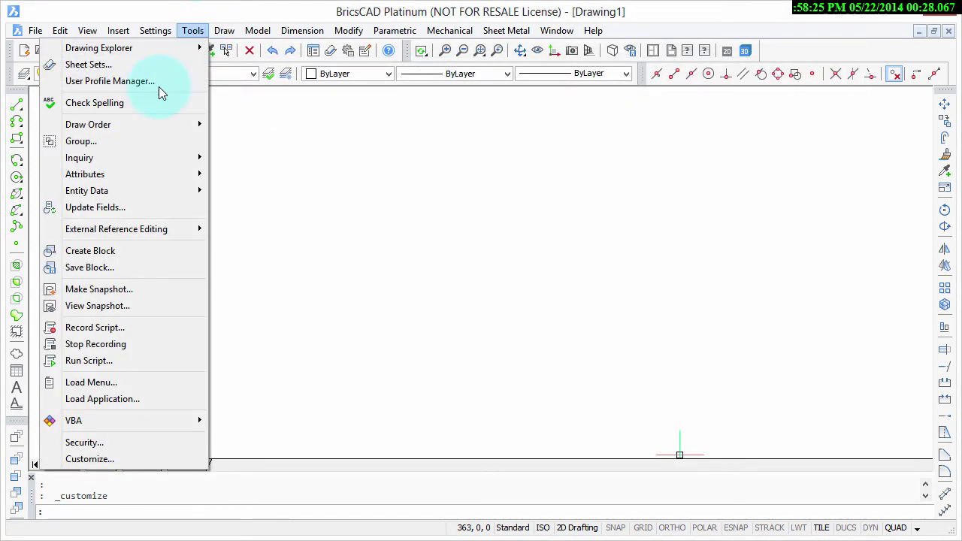
left_click(98, 459)
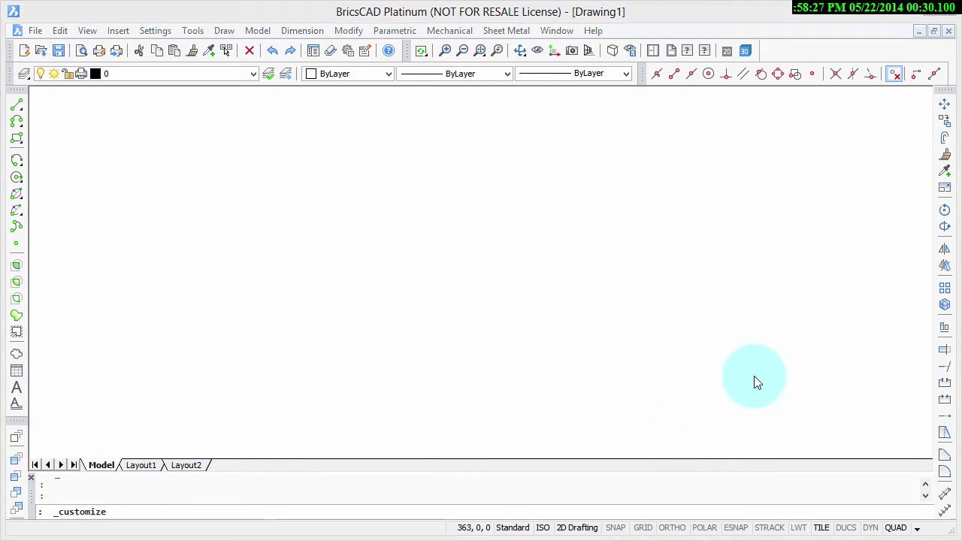
left_click(541, 112)
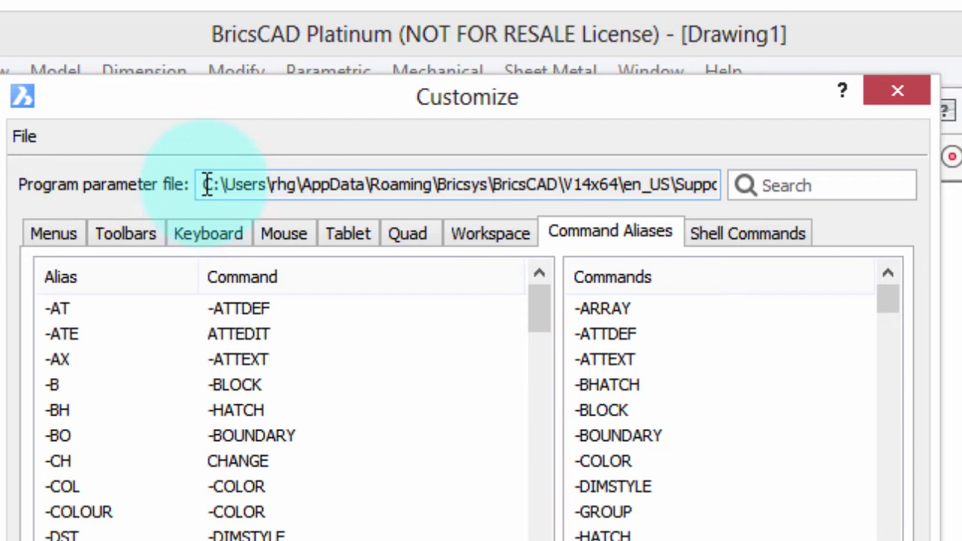
left_click_drag(209, 184, 816, 242)
key("ctrl+c")
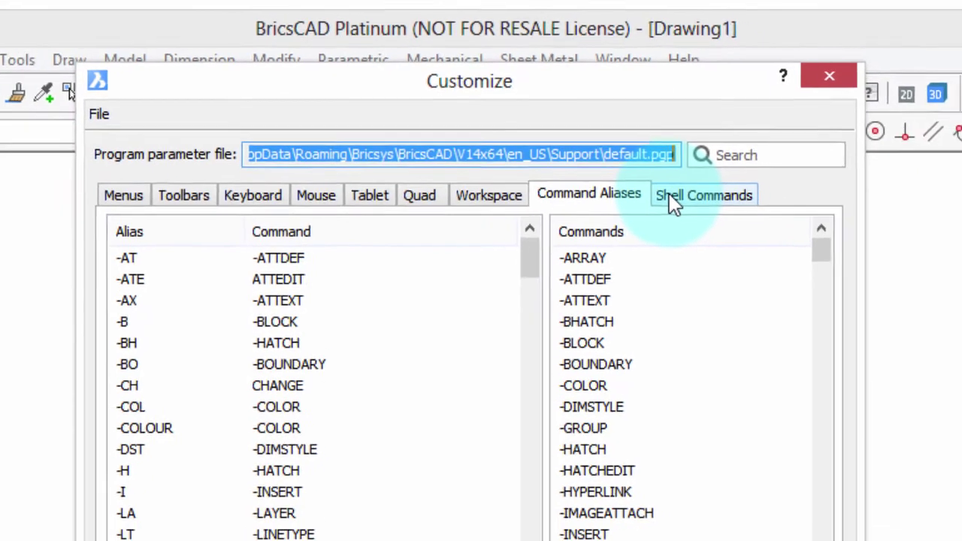
Paste the default.pgp path into File Explorer's address bar to open it in Notepad
key("super+e")
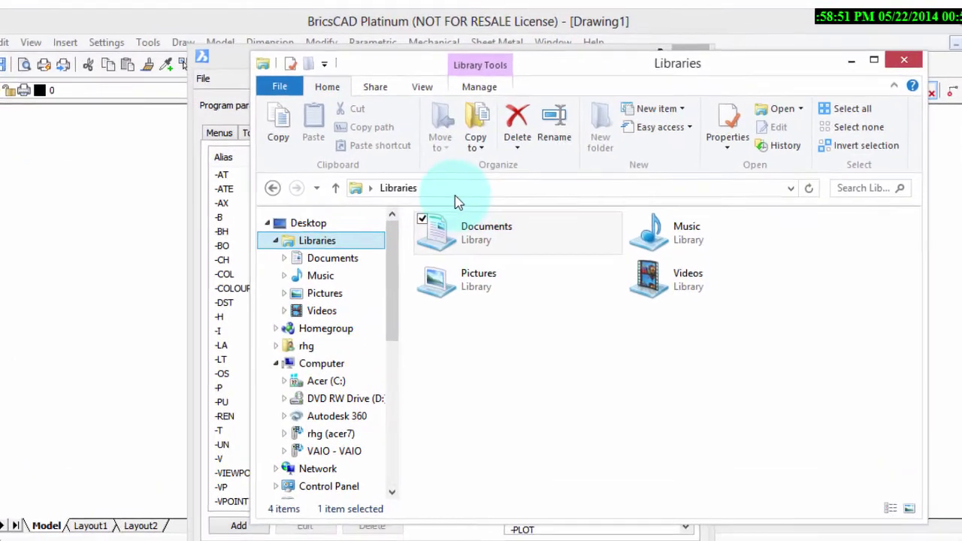
left_click(416, 208)
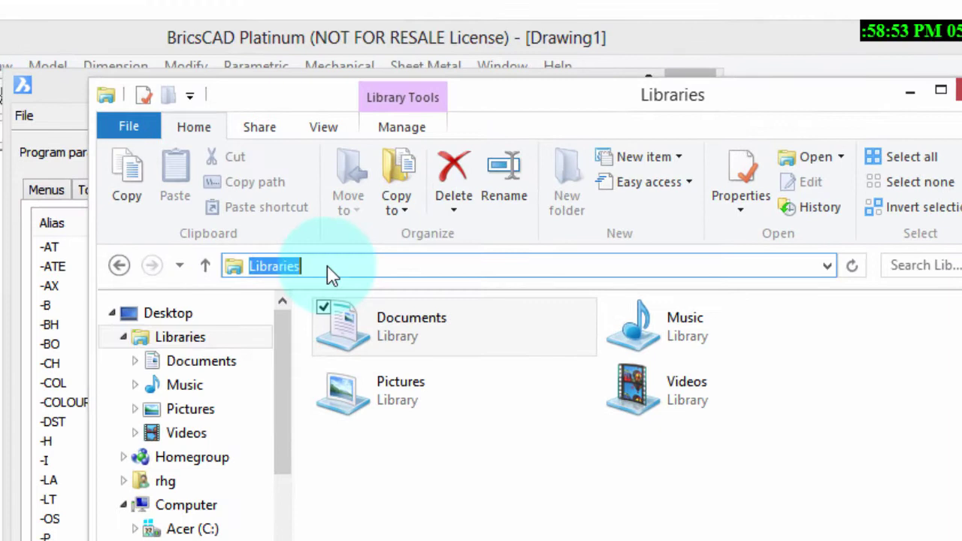
key("BackSpace")
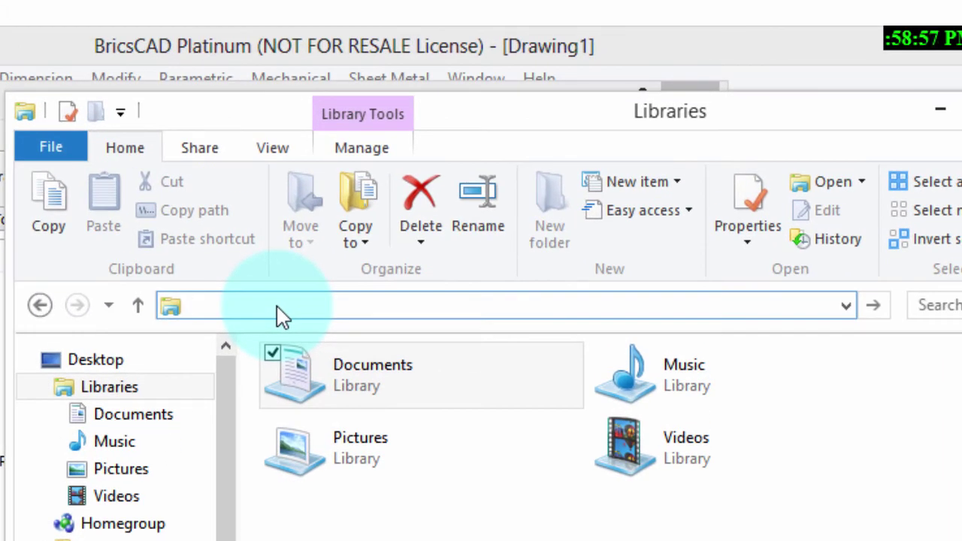
key("ctrl+v")
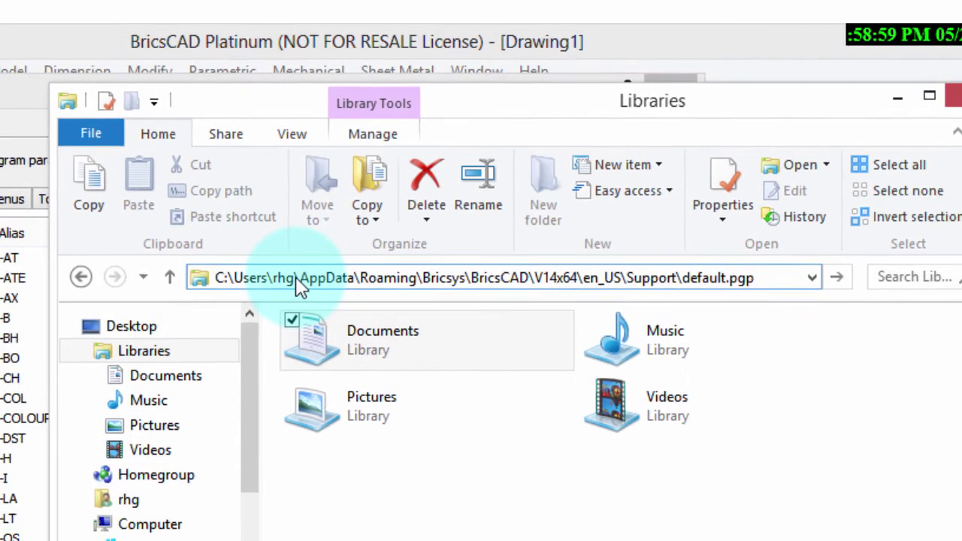
key("Return")
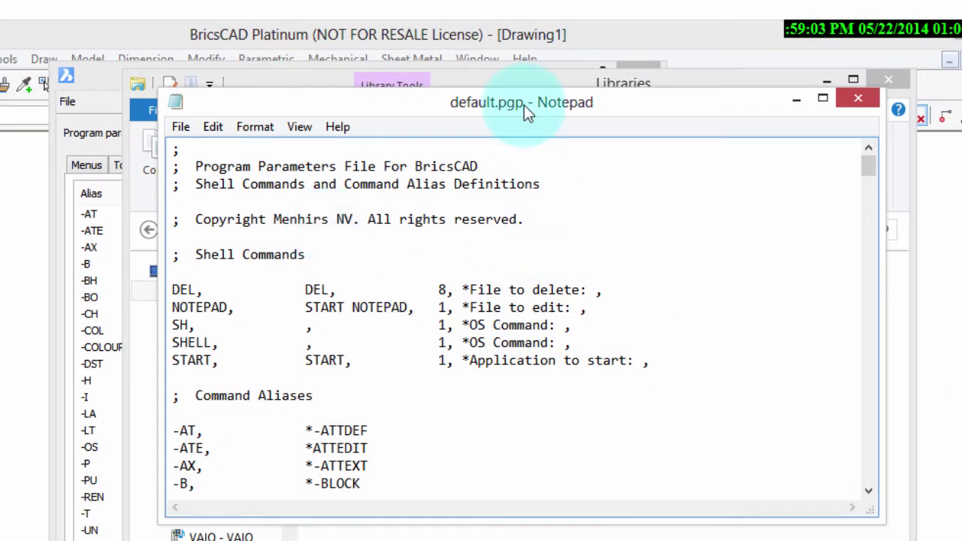
Scroll to the J entries and delete the 'J, *JOIN' line
left_click_drag(872, 173, 877, 344)
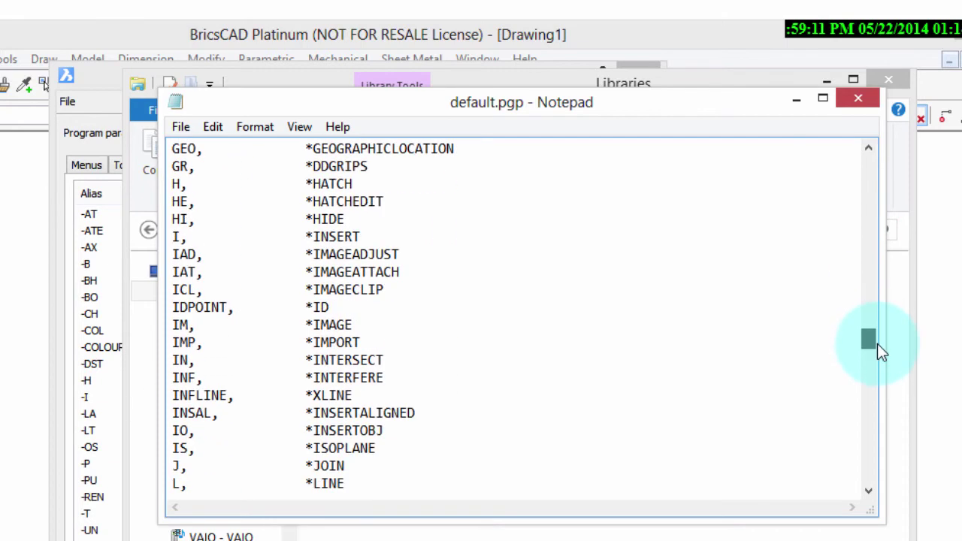
left_click_drag(351, 466, 144, 469)
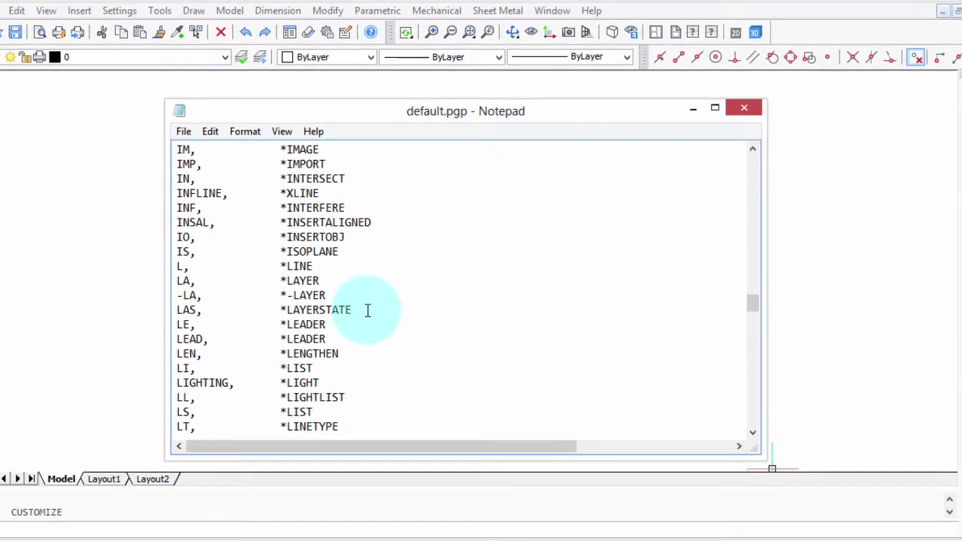
Add a 'LAST, *LASTPOINT' line below LAS, *LAYERSTATE and save default.pgp
left_click(371, 309)
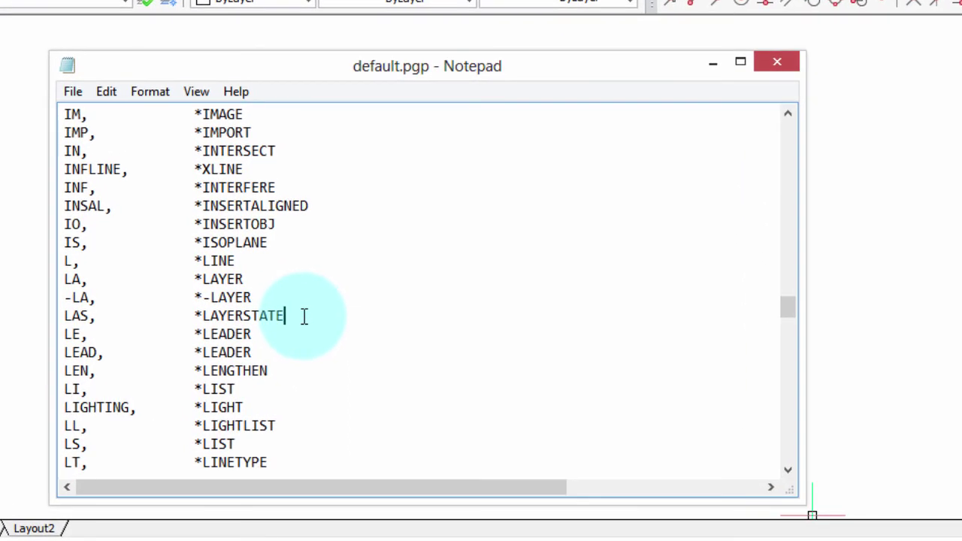
key("Return")
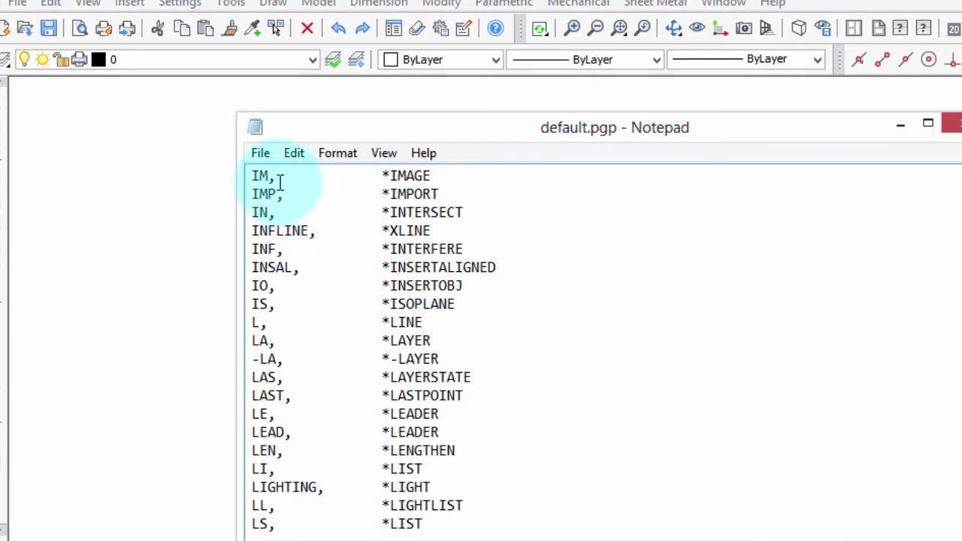
left_click(261, 156)
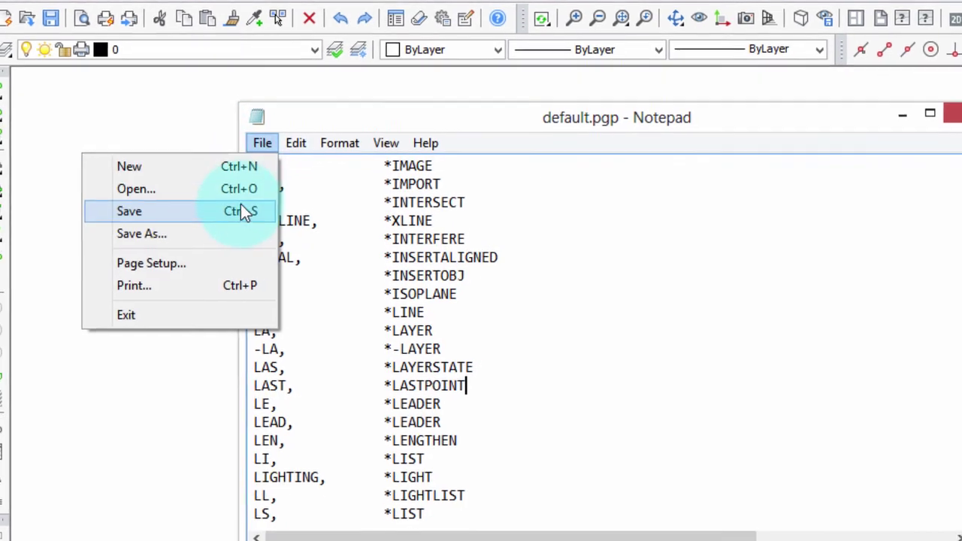
left_click(238, 218)
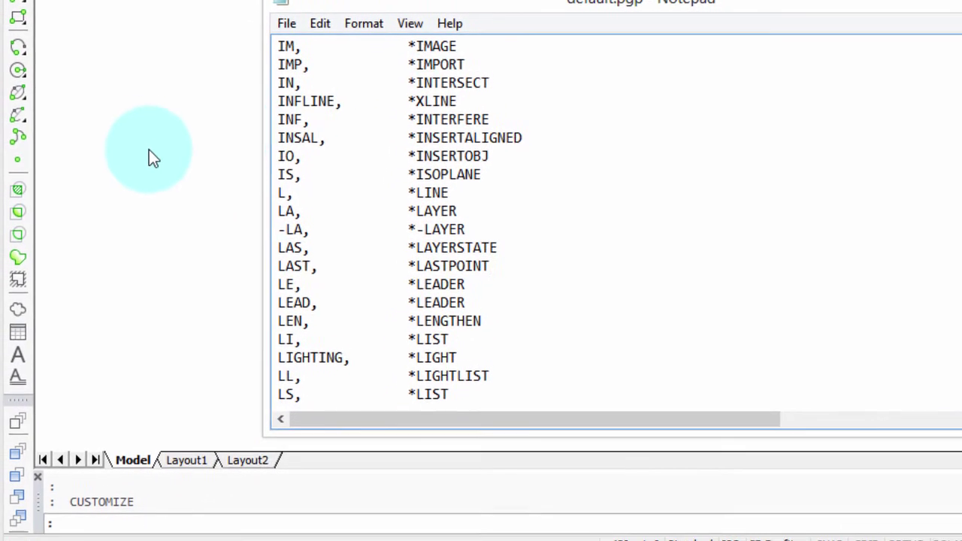
Close Notepad and run REINIT, confirming the alias file reload
key("alt+F4")
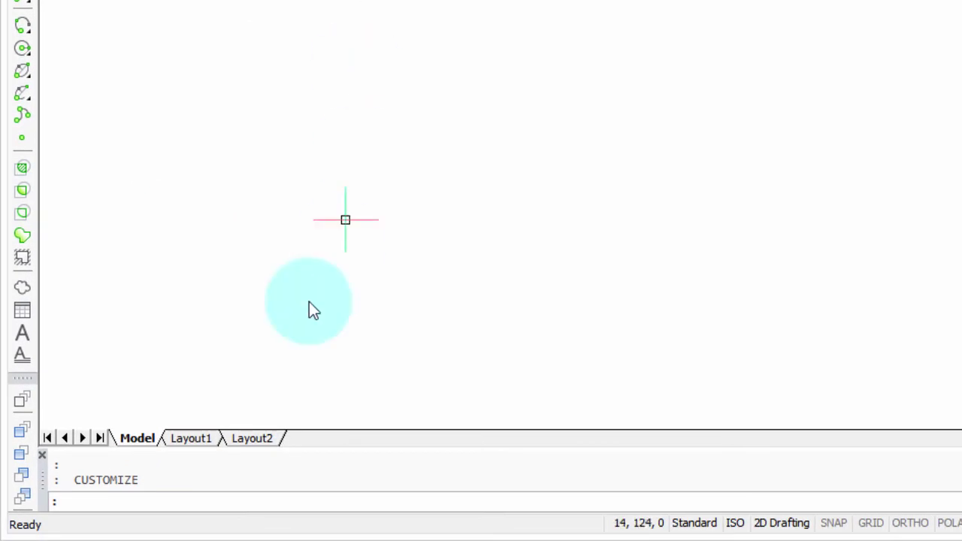
left_click(269, 501)
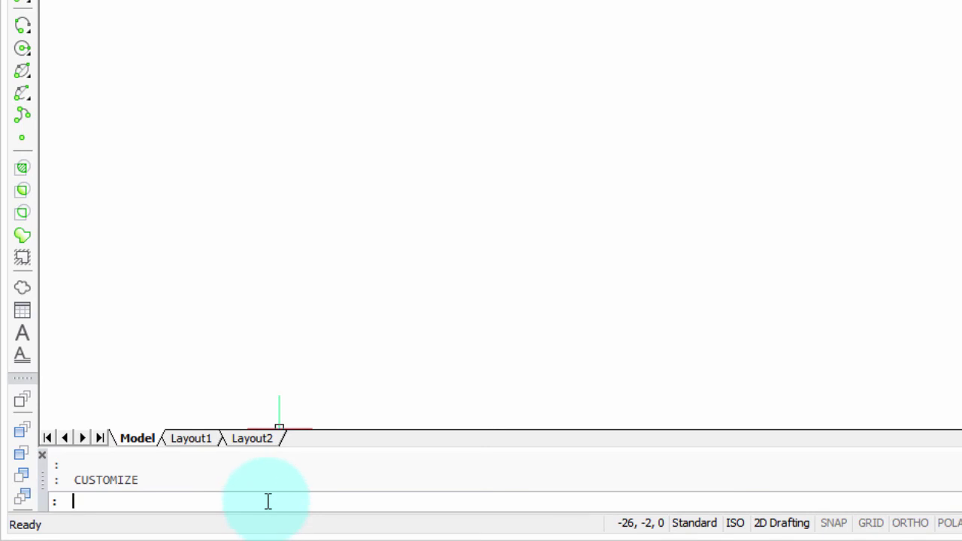
type("reinit")
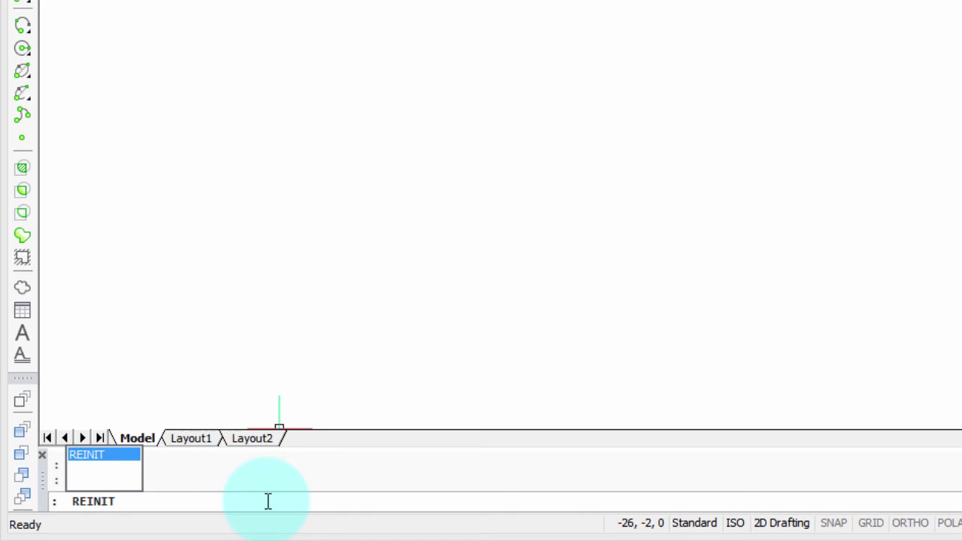
key("Return")
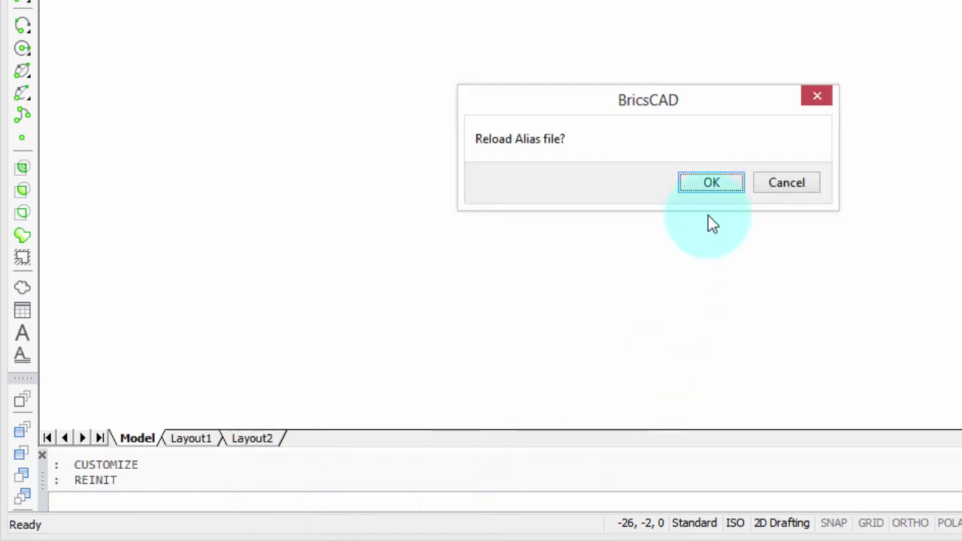
left_click(710, 182)
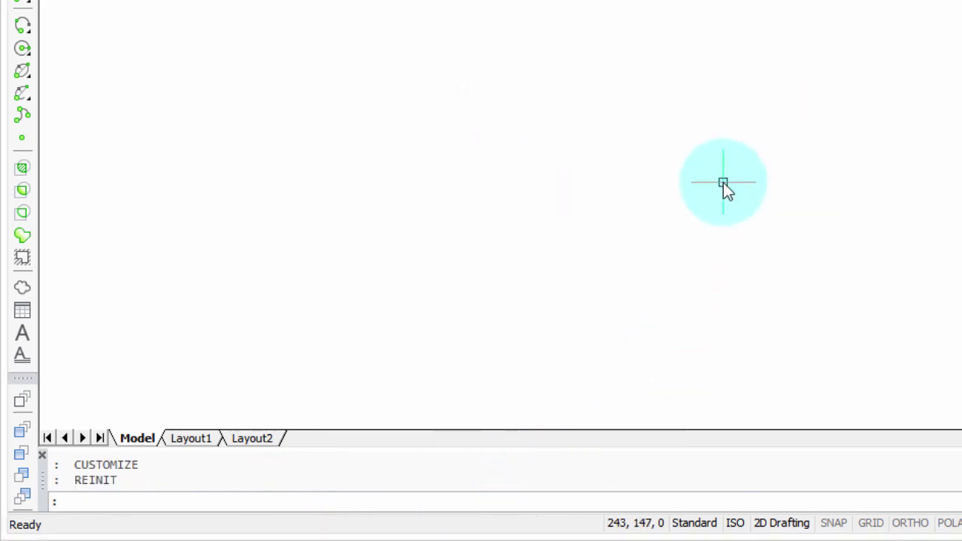
Enter LAST and pick LAST (LASTPOINT) from autocomplete, which prompts for a new point
type("LAST")
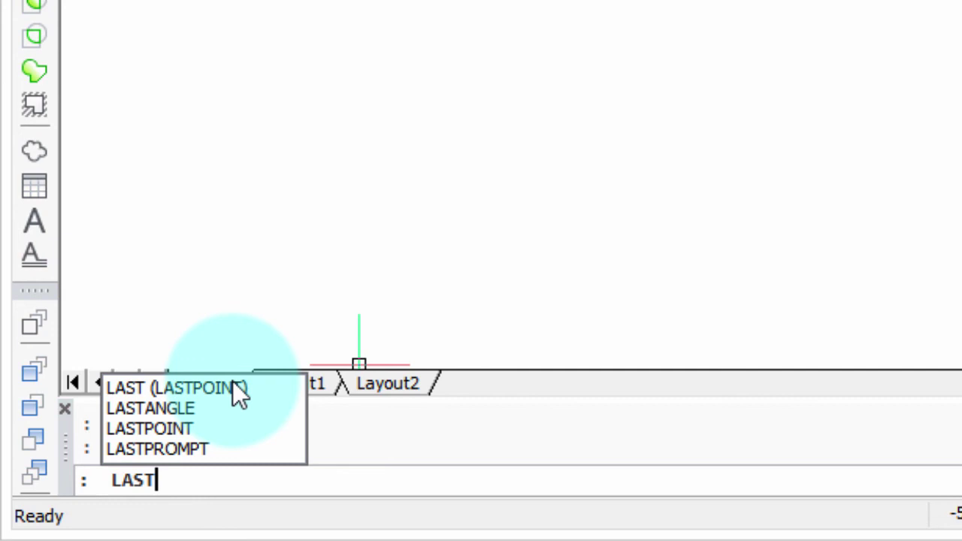
left_click(233, 383)
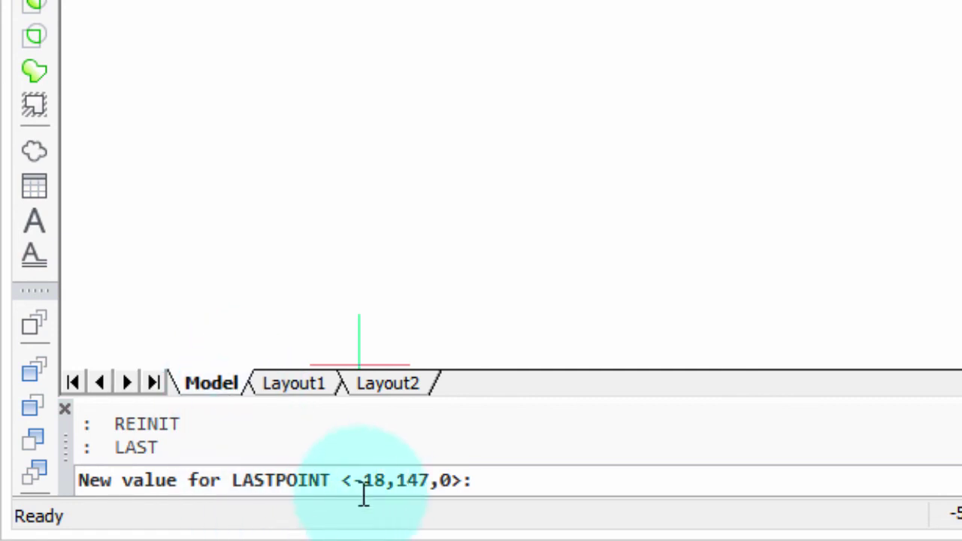